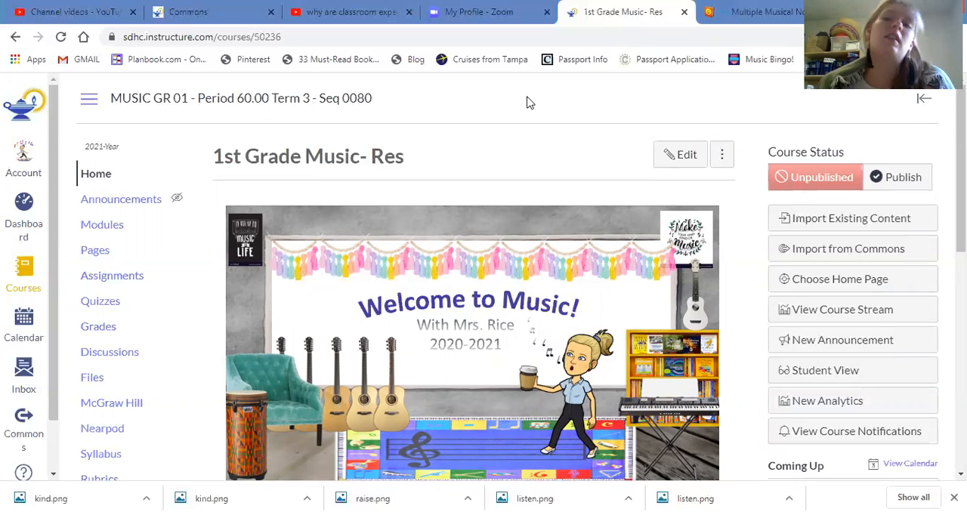
Look over the 1st Grade Music course home page, its resource tiles and course navigation, and open the course modules.
{"action": "scroll", "coordinate": [507, 135], "scroll_direction": "down", "scroll_amount": 4}
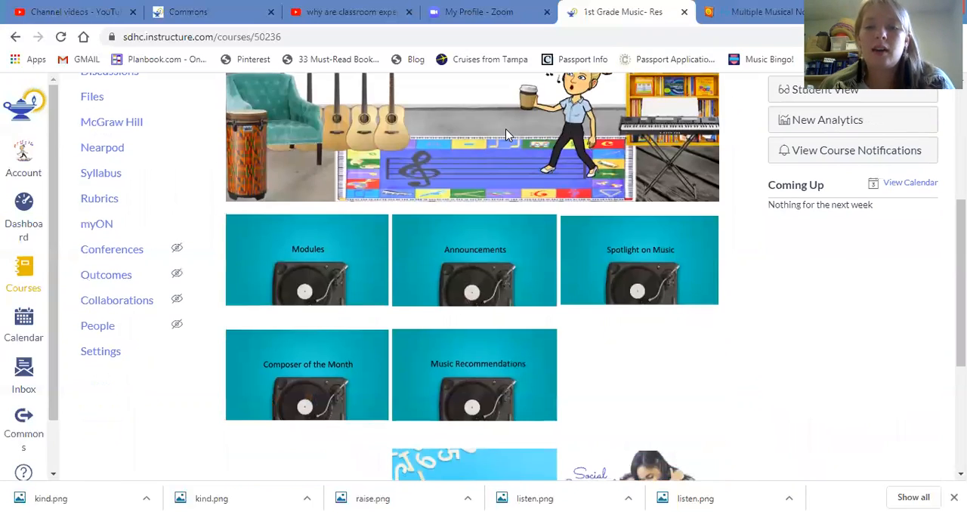
{"action": "scroll", "coordinate": [505, 128], "scroll_direction": "down", "scroll_amount": 3}
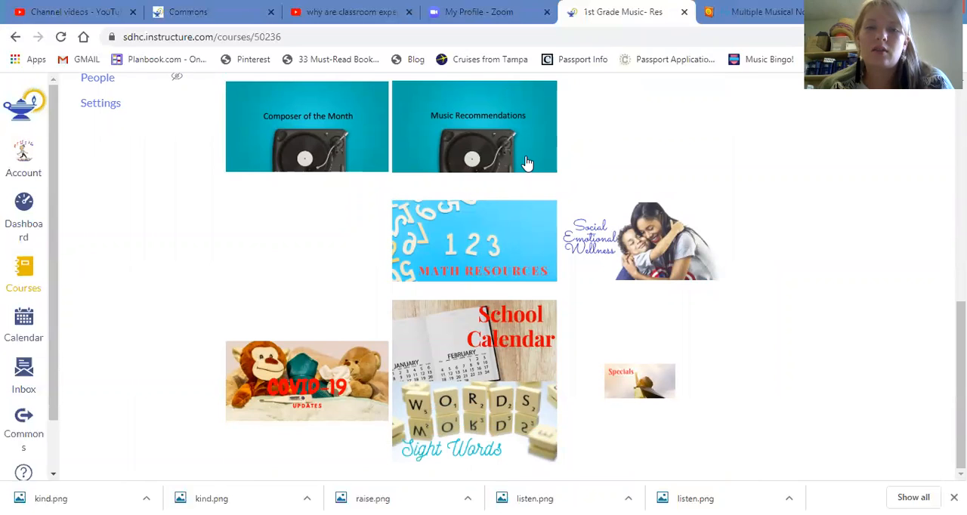
{"action": "scroll", "coordinate": [656, 182], "scroll_direction": "up", "scroll_amount": 7}
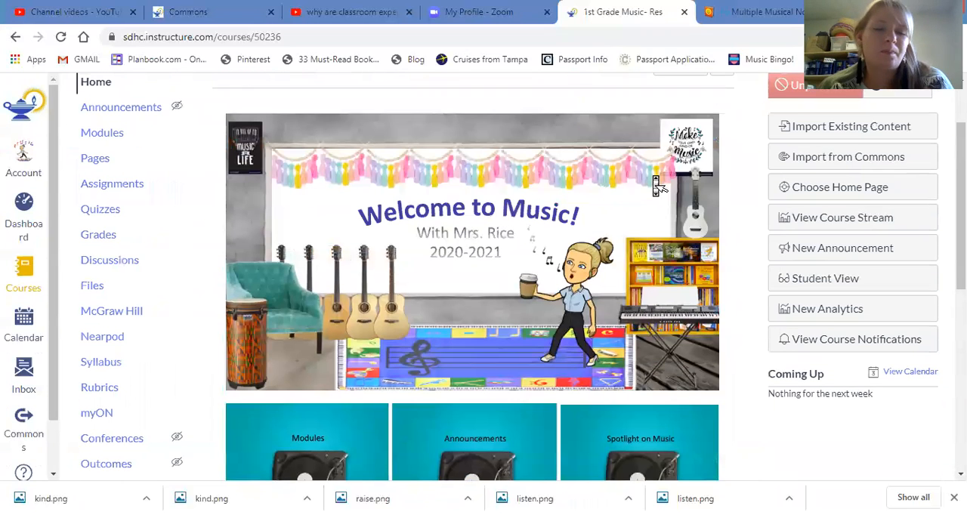
{"action": "scroll", "coordinate": [656, 183], "scroll_direction": "up", "scroll_amount": 2}
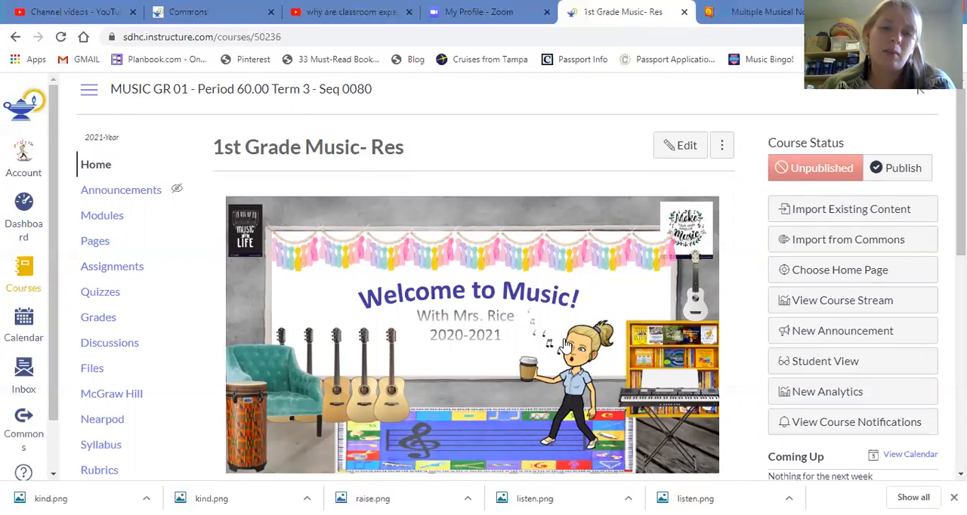
{"action": "scroll", "coordinate": [517, 323], "scroll_direction": "down", "scroll_amount": 3}
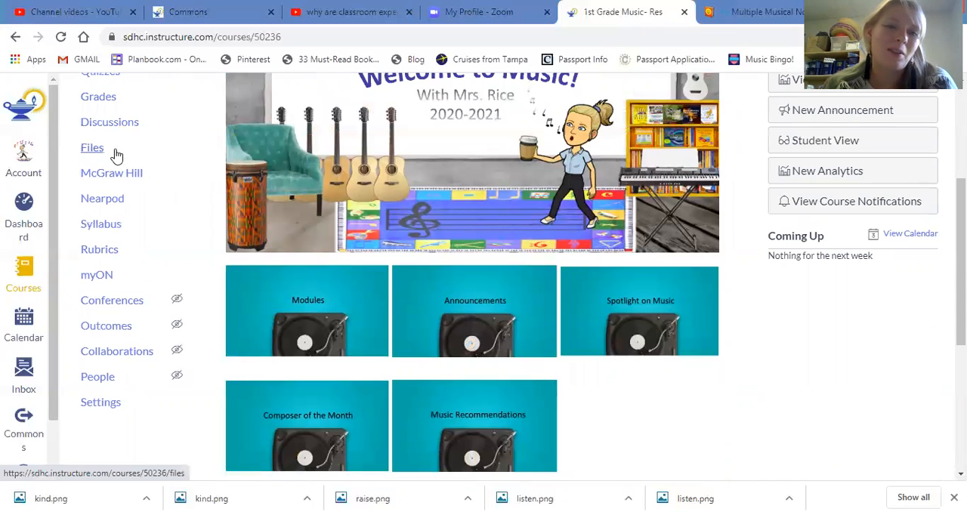
{"action": "scroll", "coordinate": [119, 158], "scroll_direction": "up", "scroll_amount": 1}
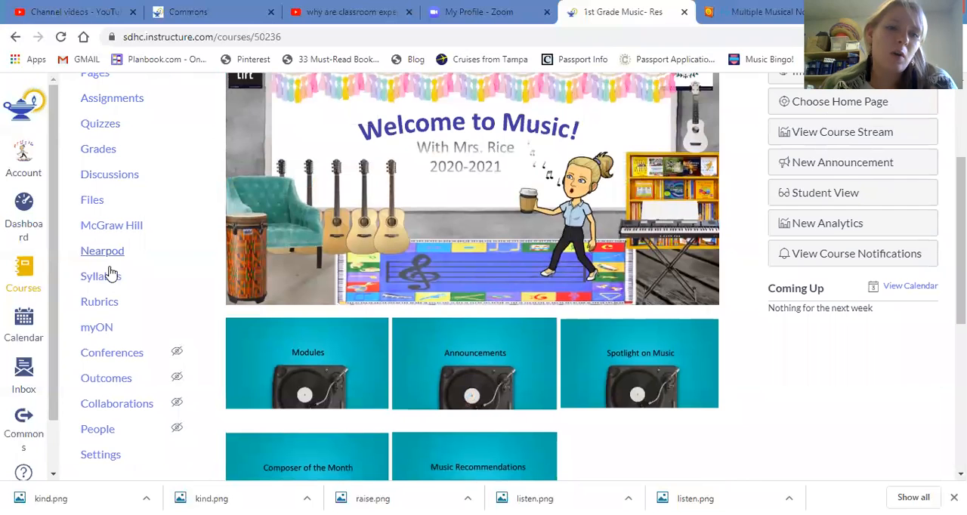
{"action": "scroll", "coordinate": [112, 355], "scroll_direction": "down", "scroll_amount": 1}
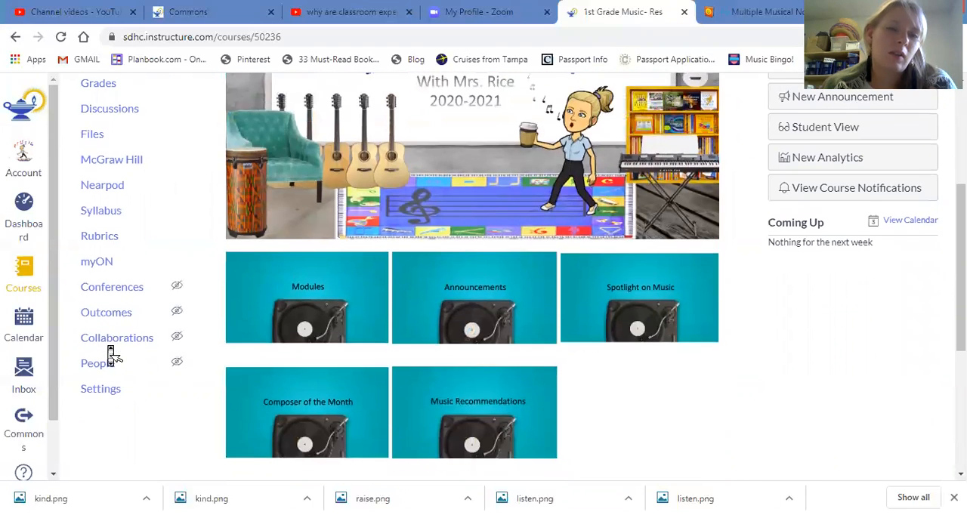
{"action": "scroll", "coordinate": [110, 363], "scroll_direction": "up", "scroll_amount": 3}
{"action": "left_click", "coordinate": [99, 215]}
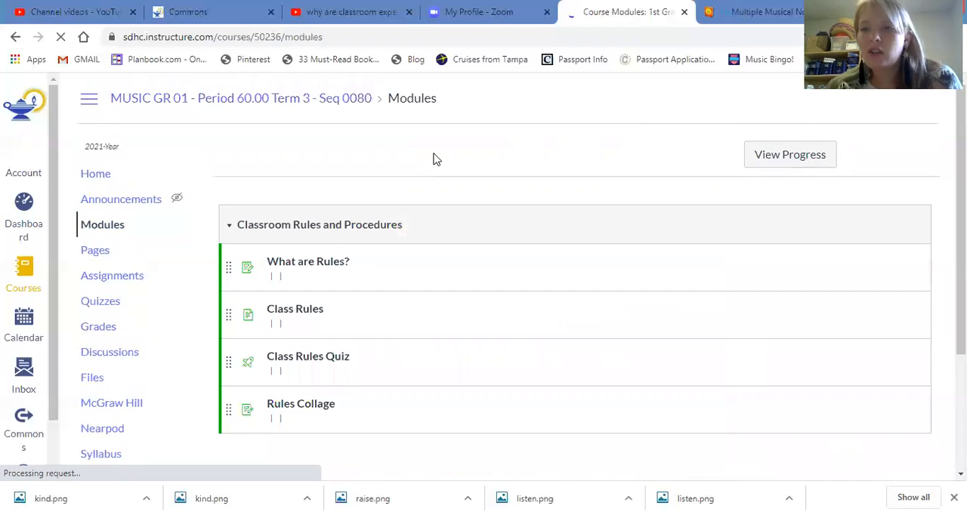
In Commons, review the search results for rules and examine the contents of the Classroom Rules and Procedures module.
{"action": "left_click", "coordinate": [177, 10]}
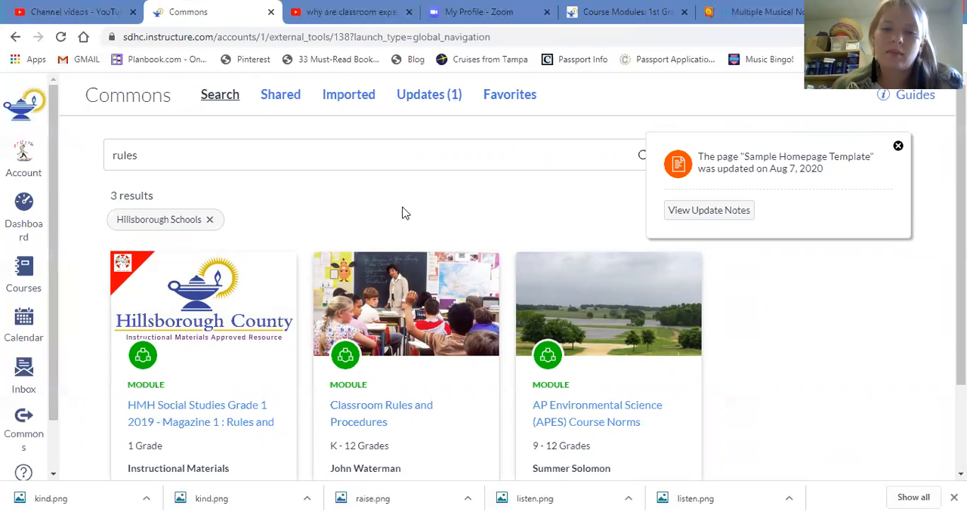
{"action": "scroll", "coordinate": [406, 217], "scroll_direction": "down", "scroll_amount": 2}
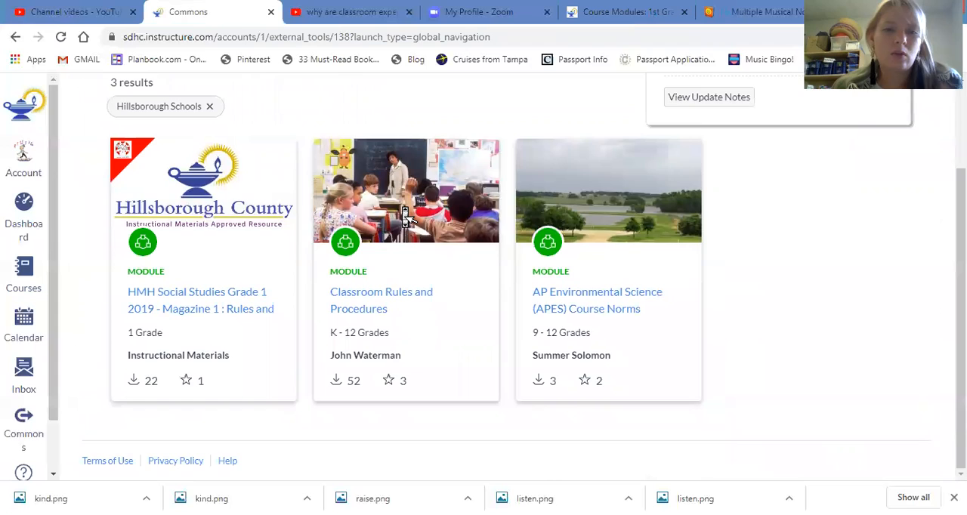
{"action": "scroll", "coordinate": [406, 217], "scroll_direction": "up", "scroll_amount": 2}
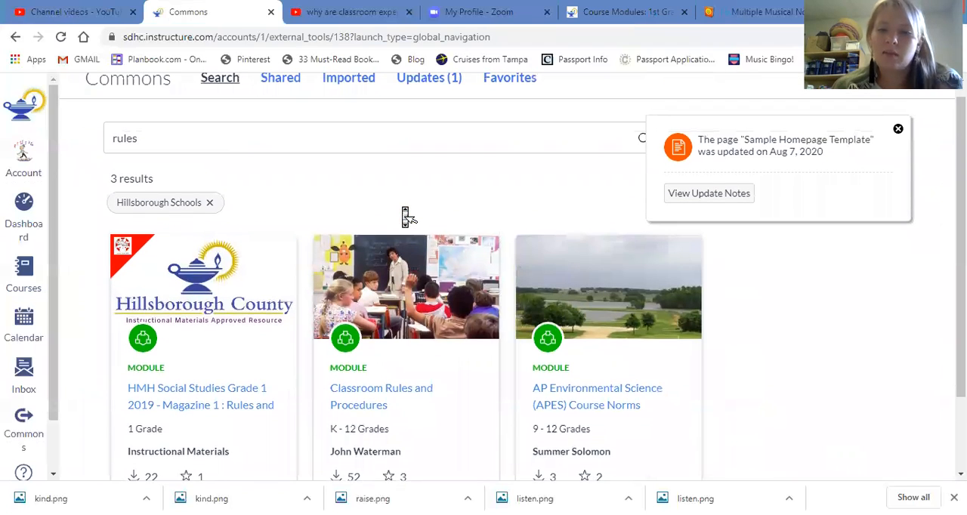
{"action": "scroll", "coordinate": [406, 217], "scroll_direction": "up", "scroll_amount": 1}
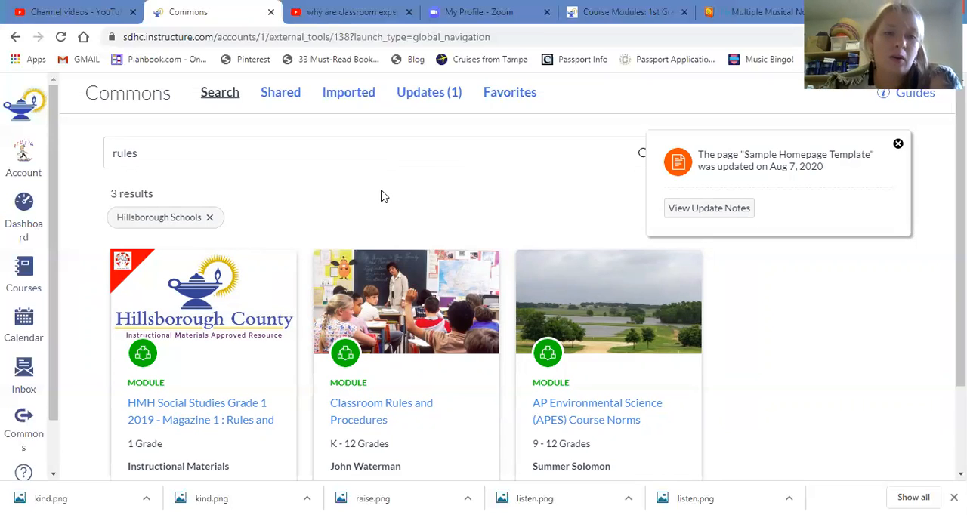
{"action": "left_click", "coordinate": [393, 412]}
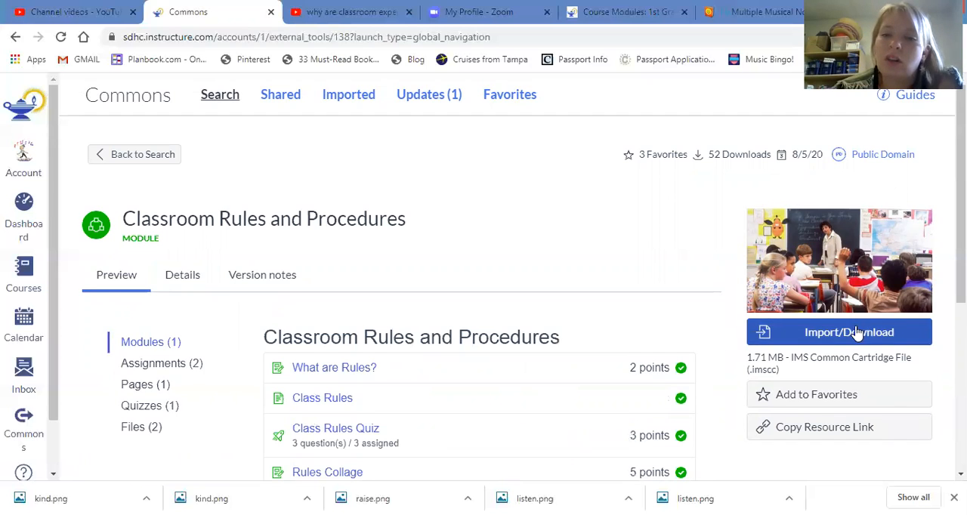
{"action": "scroll", "coordinate": [319, 383], "scroll_direction": "down", "scroll_amount": 1}
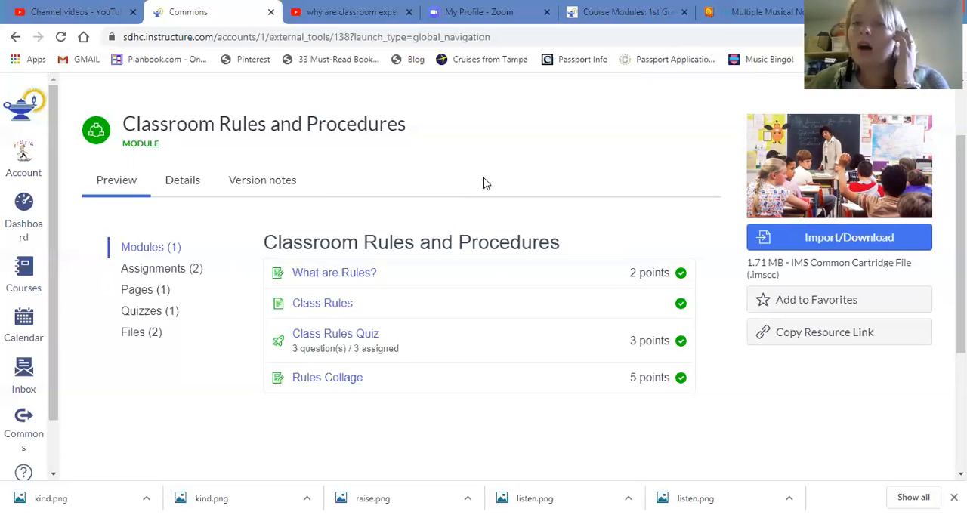
Return to the music course's modules and open the What are Rules? assignment from Classroom Rules and Procedures.
{"action": "left_click", "coordinate": [628, 12]}
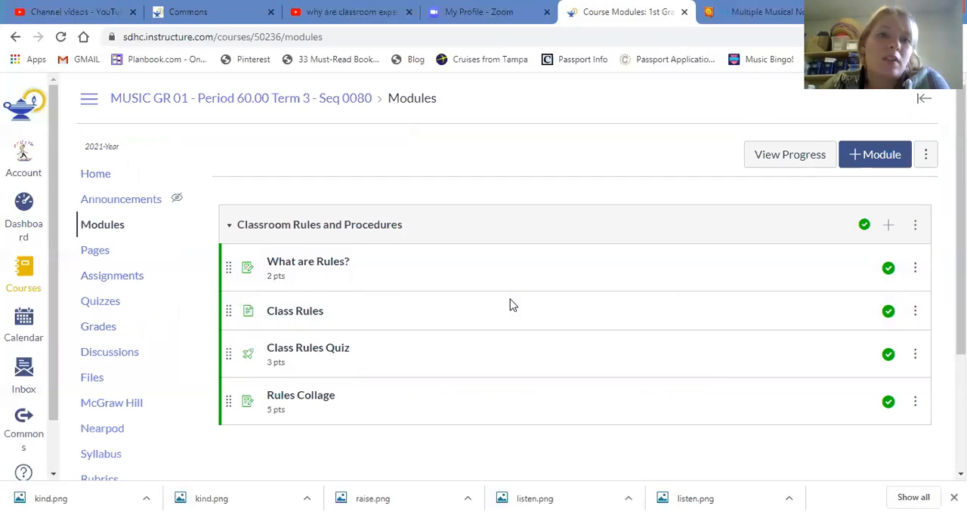
{"action": "left_click", "coordinate": [331, 270]}
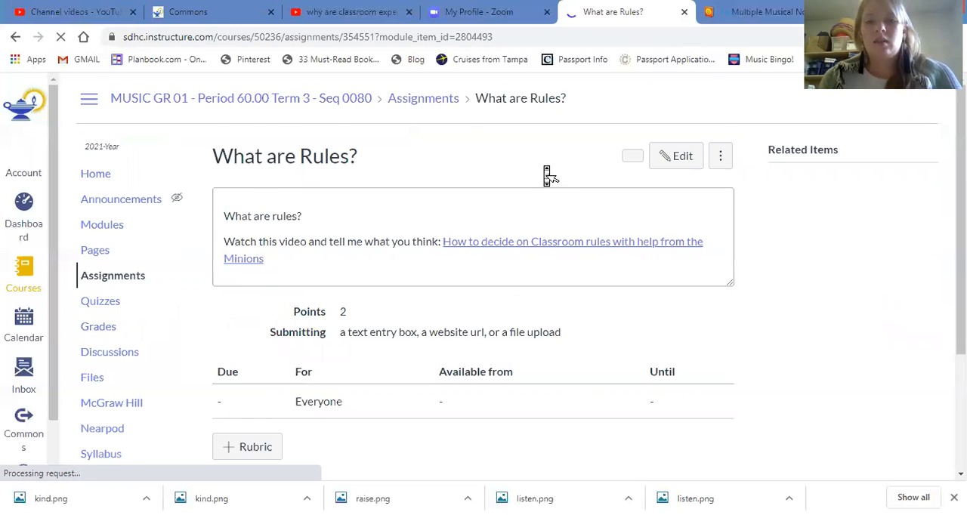
{"action": "scroll", "coordinate": [546, 175], "scroll_direction": "down", "scroll_amount": 1}
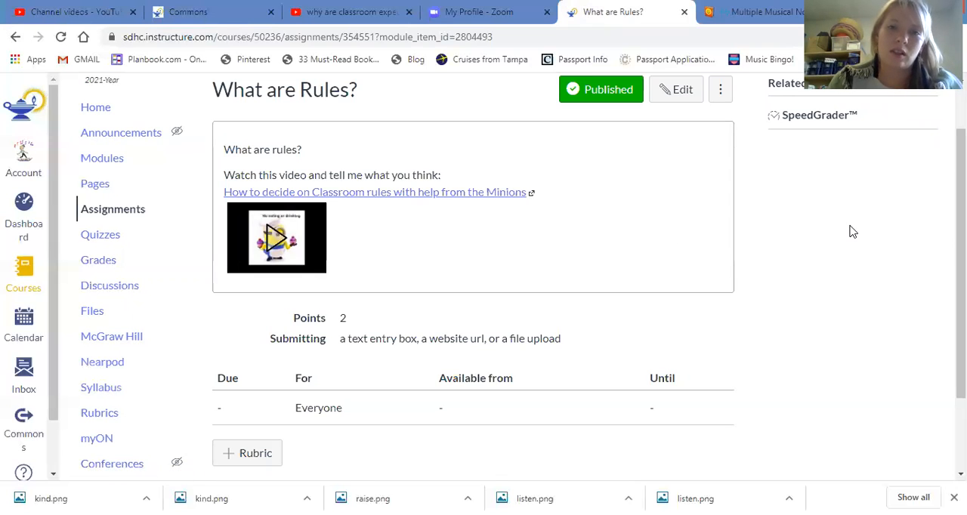
Edit the What are Rules? assignment and change its title to "Music Expectations; Online and In-Person!".
{"action": "left_click", "coordinate": [666, 95]}
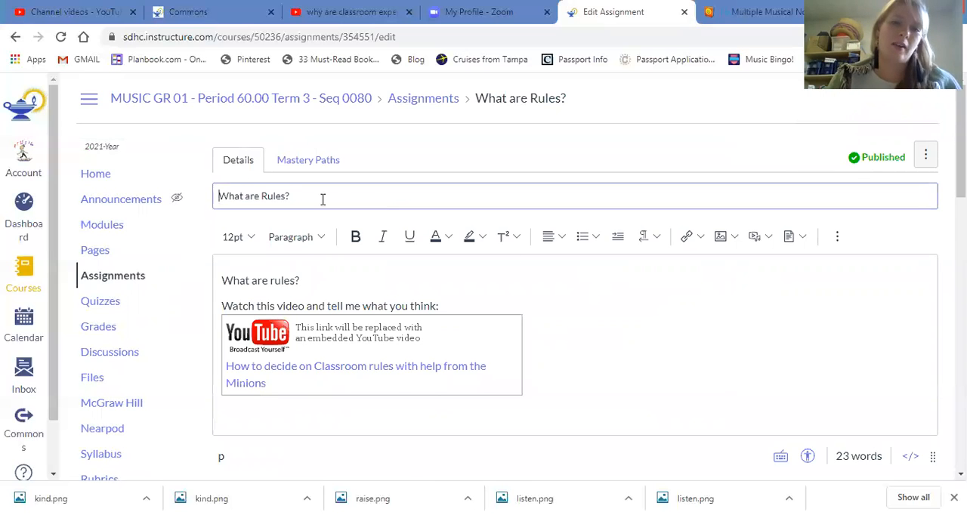
{"action": "left_click_drag", "start_coordinate": [322, 200], "coordinate": [194, 198]}
{"action": "key", "text": "BackSpace"}
{"action": "type", "text": "Music"}
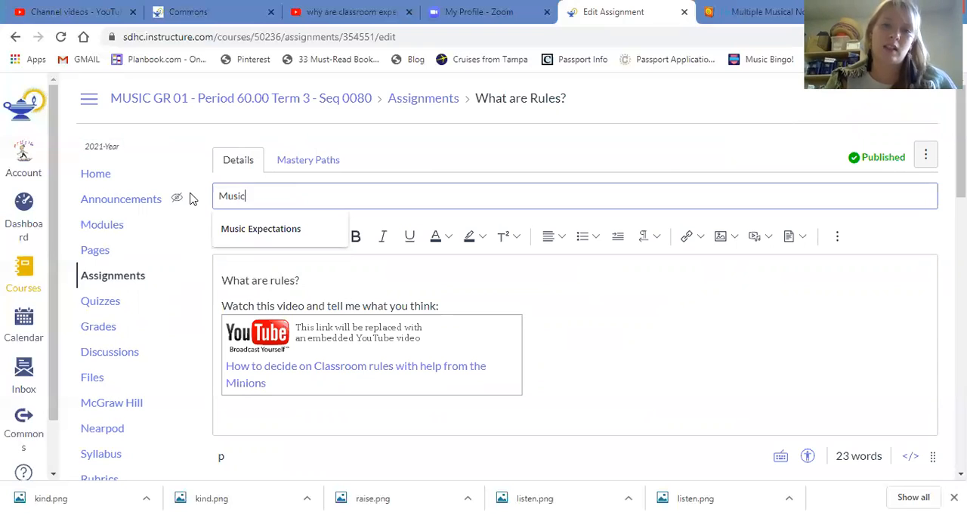
{"action": "key", "text": "Down"}
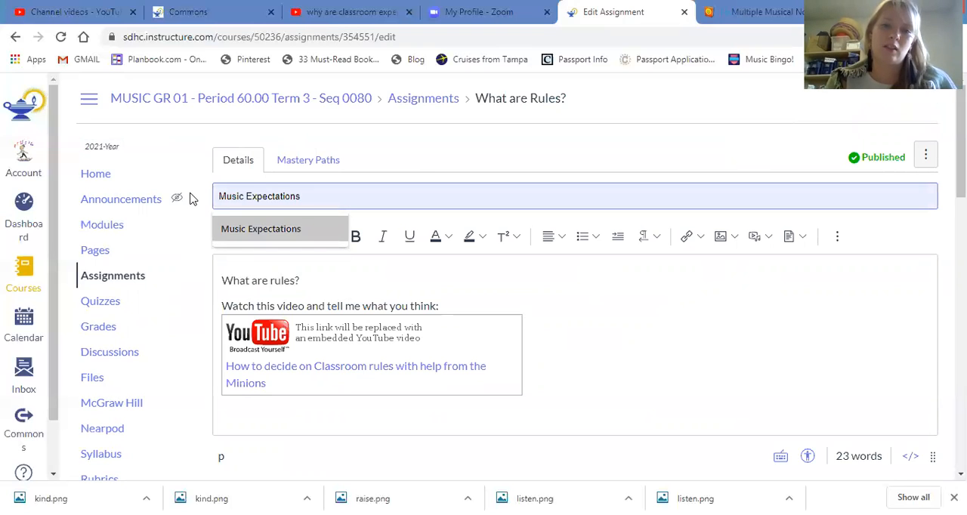
{"action": "left_click", "coordinate": [294, 201]}
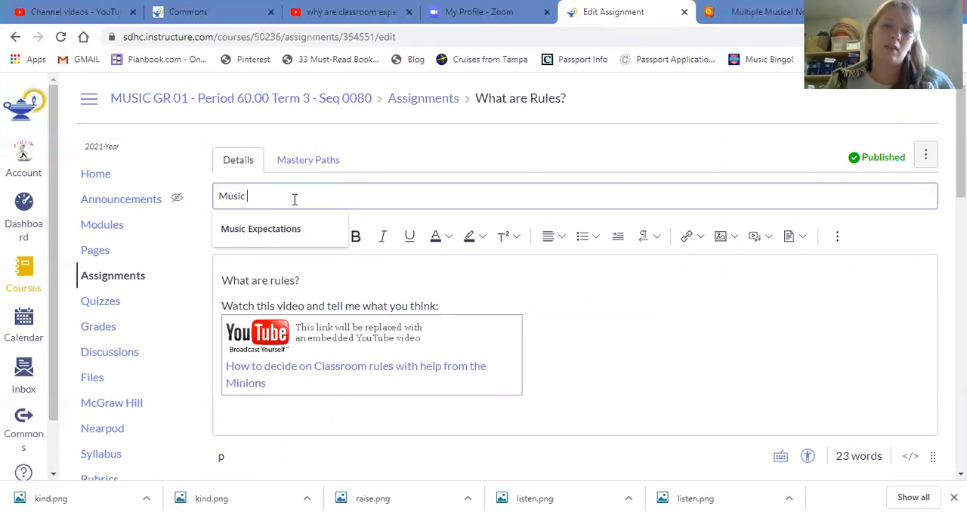
{"action": "type", "text": "Expec"}
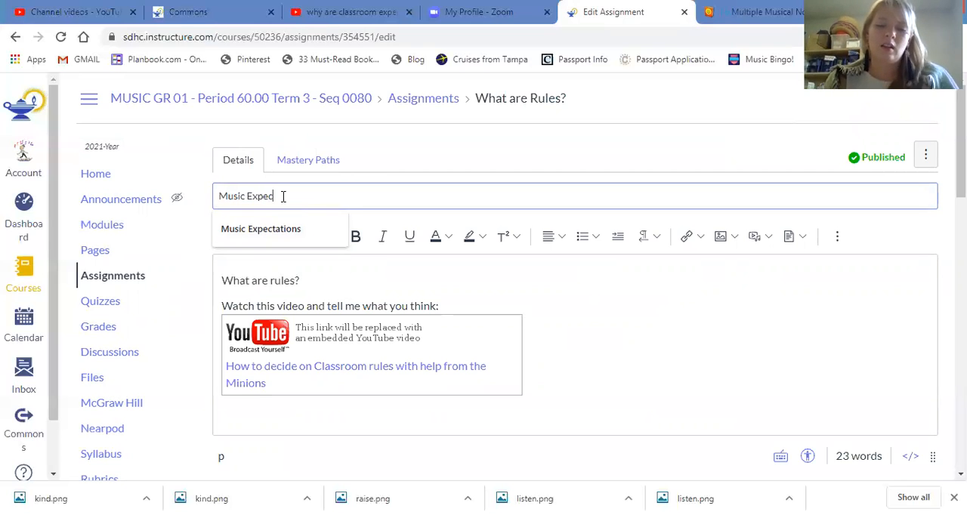
{"action": "type", "text": "tations"}
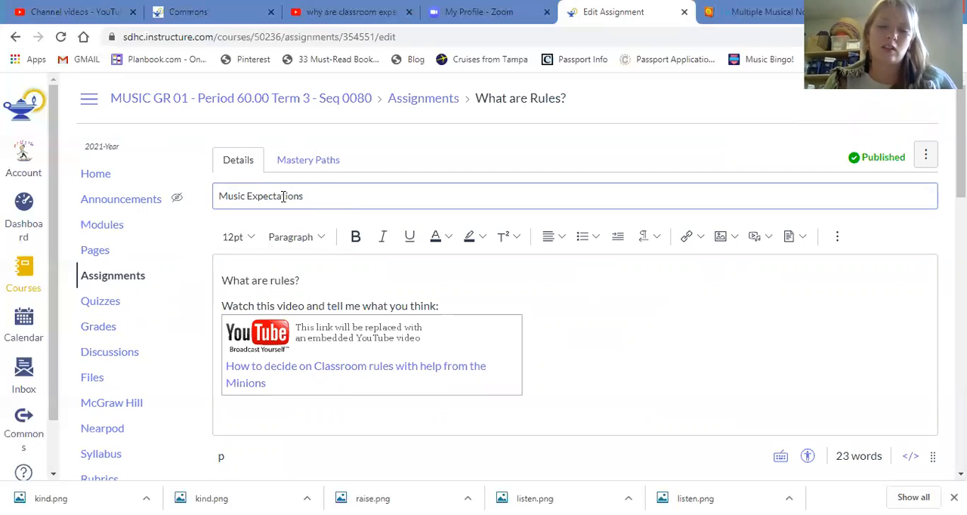
{"action": "type", "text": "; Online and In-Person:"}
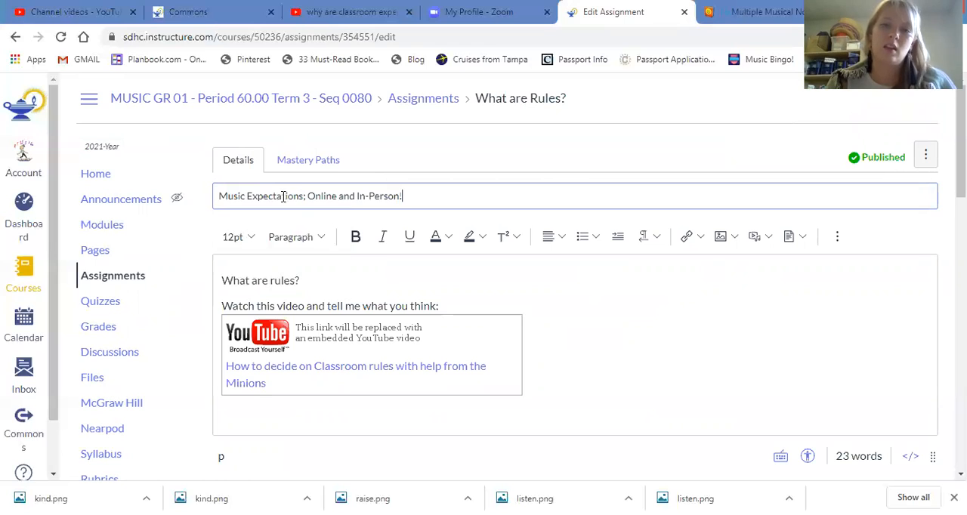
Replace the whole assignment description with the copied text that begins "If you had music with me last year".
{"action": "left_click_drag", "start_coordinate": [496, 383], "coordinate": [221, 277]}
{"action": "key", "text": "BackSpace"}
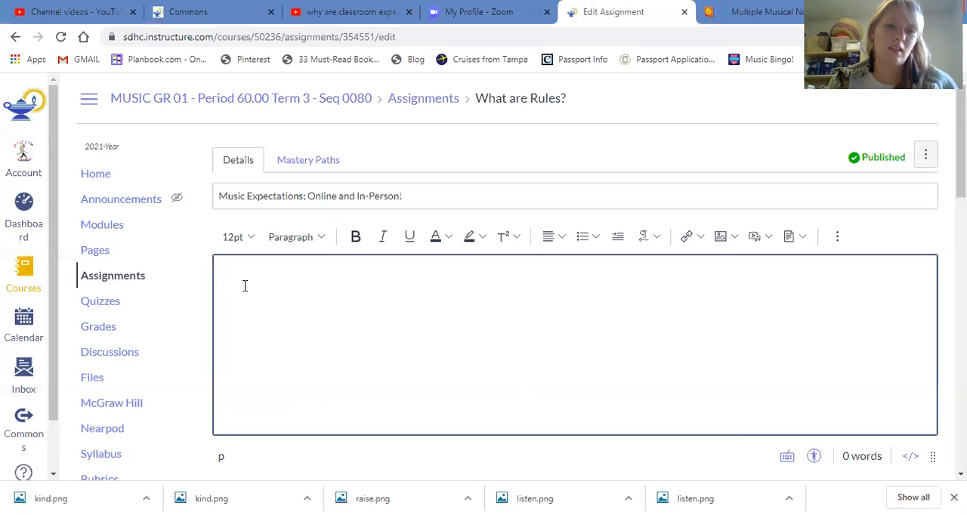
{"action": "right_click", "coordinate": [246, 293]}
{"action": "left_click", "coordinate": [301, 374]}
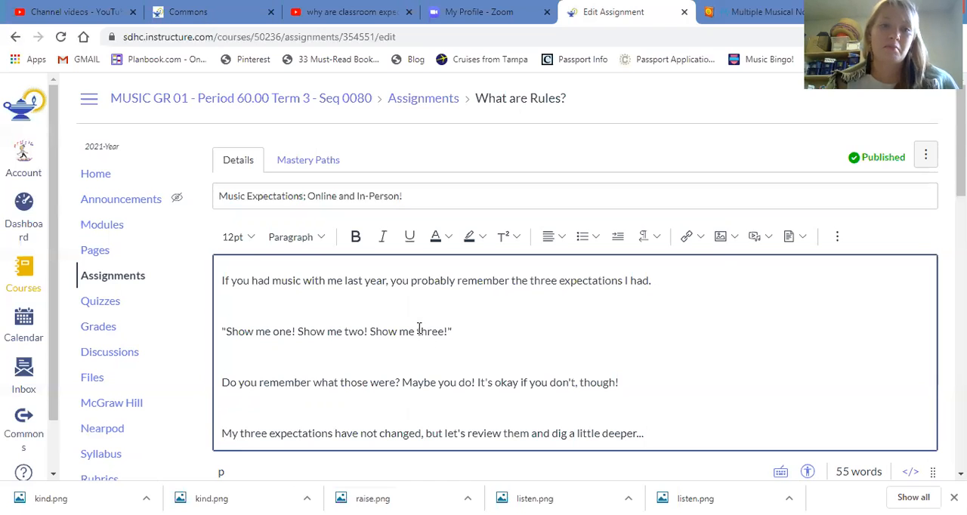
Remove the blank lines between the description's four paragraphs and place the cursor after "dig a little deeper...".
{"action": "left_click", "coordinate": [358, 306]}
{"action": "key", "text": "BackSpace"}
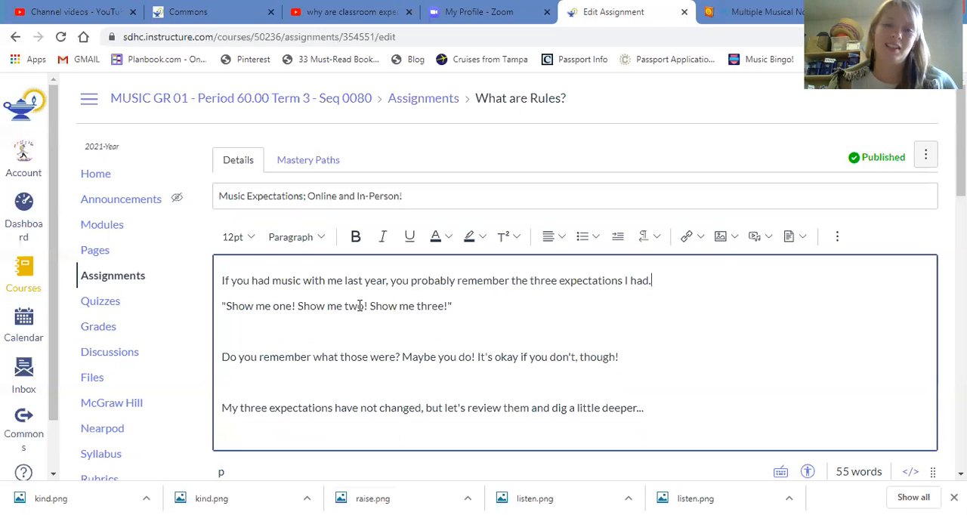
{"action": "left_click", "coordinate": [249, 339]}
{"action": "key", "text": "BackSpace"}
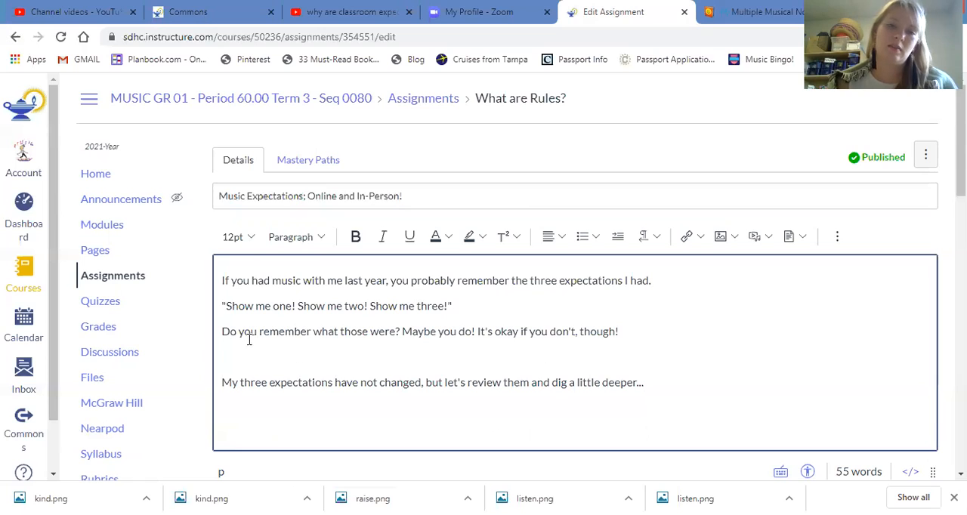
{"action": "left_click", "coordinate": [252, 360]}
{"action": "key", "text": "BackSpace"}
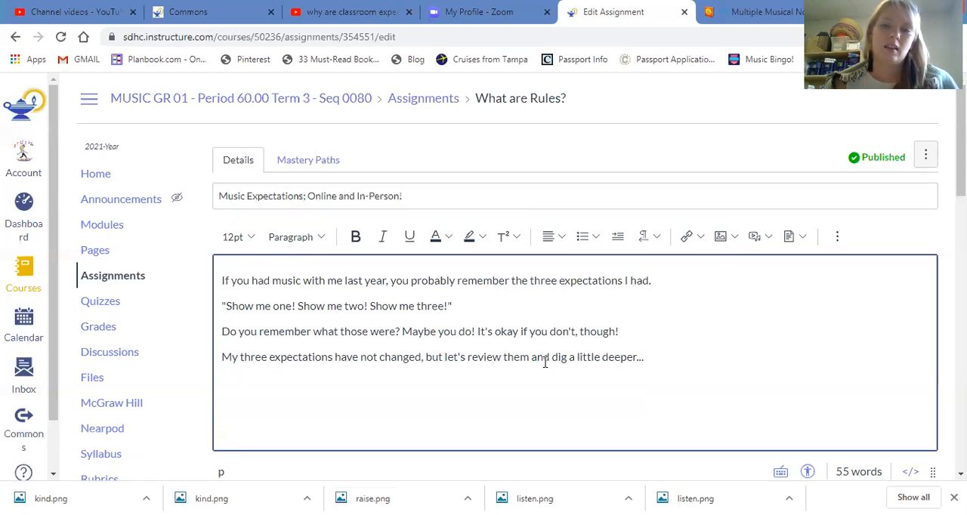
{"action": "left_click", "coordinate": [677, 371]}
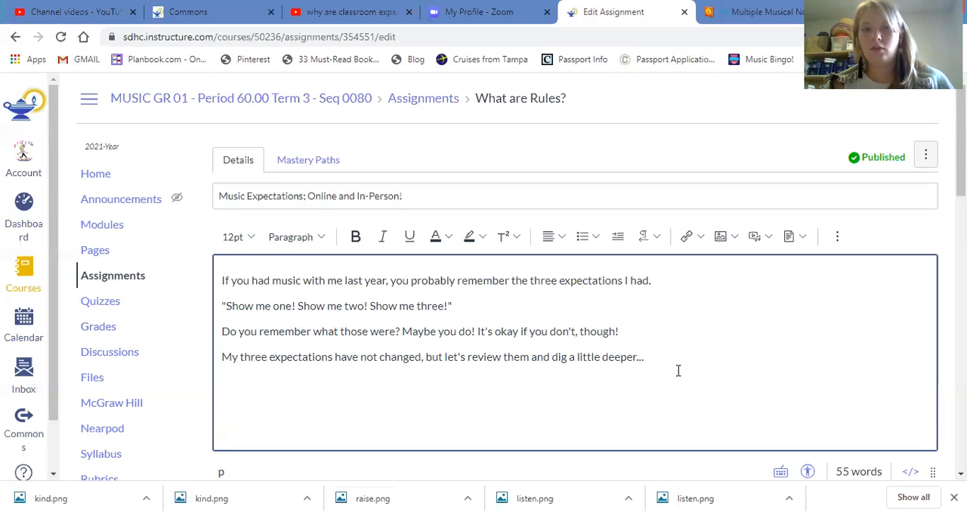